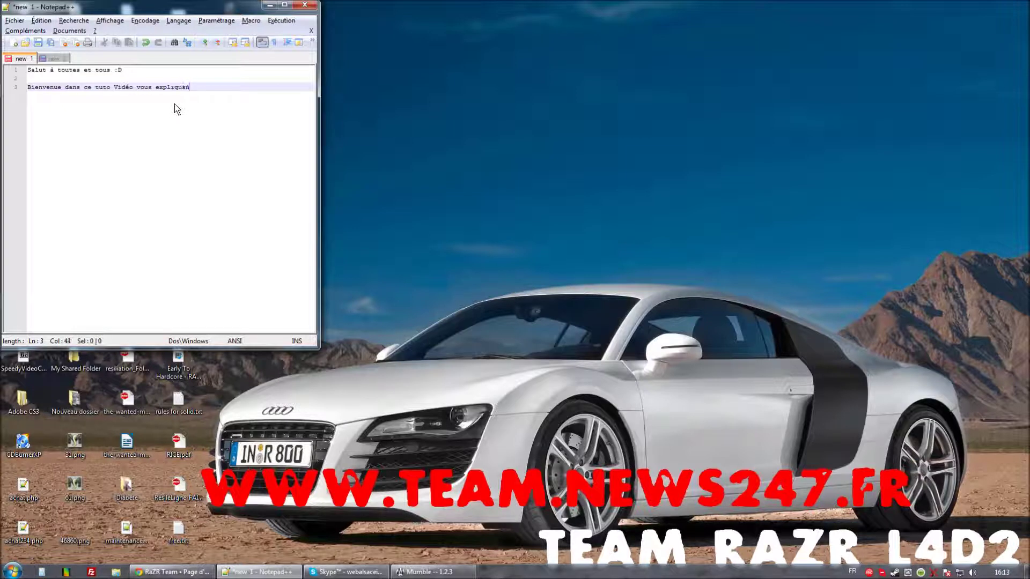
# Complete the introduction with "comment faire pour modifier votre LERP afin de pouvoir vous éclatez sur notre serveur en mode MATCH."
pyautogui.write('comment faire pour modifier votre LERP ')
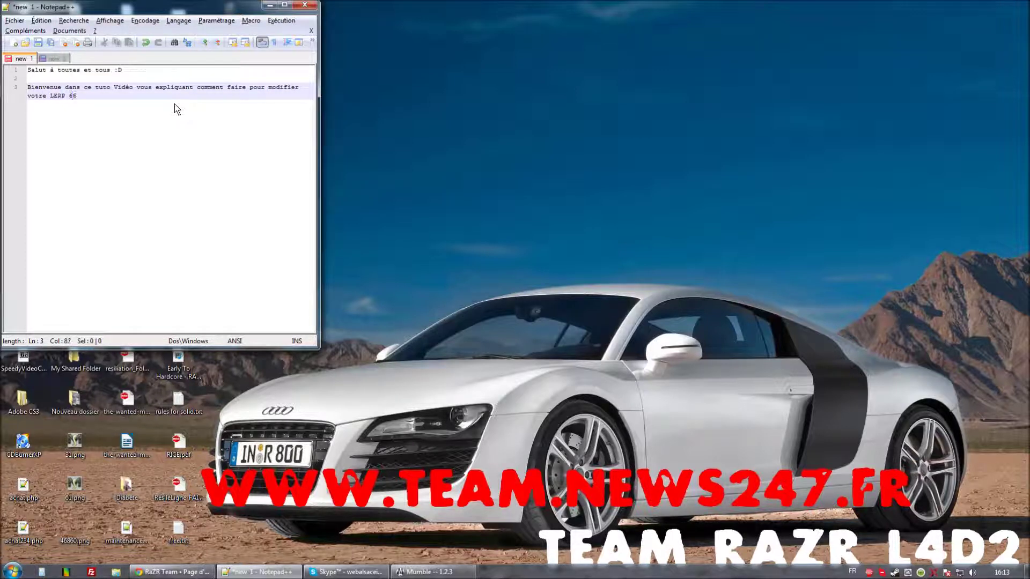
pyautogui.write('afin de pouvoir vous é')
pyautogui.write('clste')
pyautogui.write('otre s')
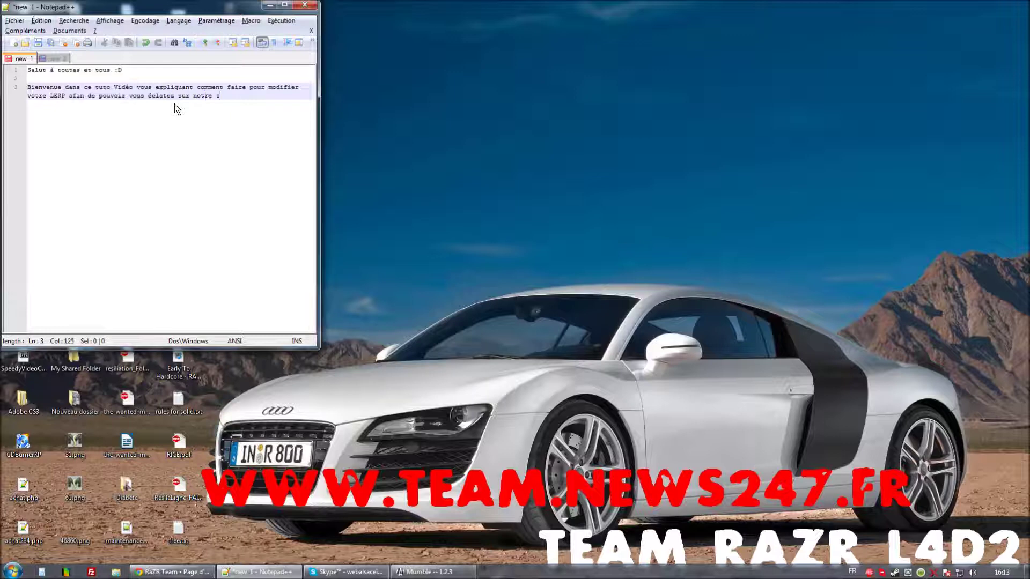
pyautogui.write('erveur e')
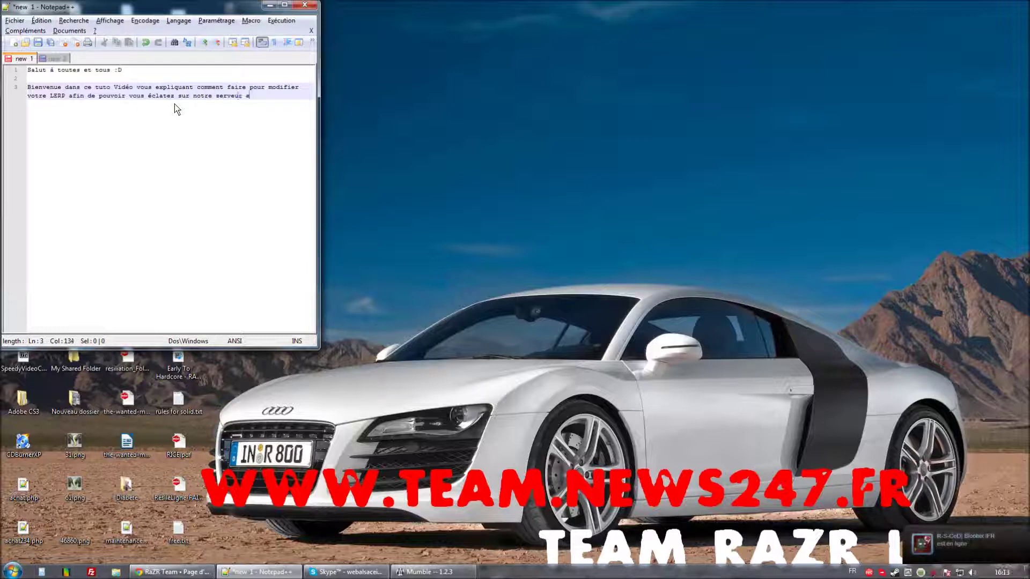
pyautogui.write('n mode RAICH.')
pyautogui.press('Return')
pyautogui.press('Return')
# Add the lines "Tout d'abord !" and "1.: Ouvrez votre dossier steam !" below the introduction, separated by a blank line
pyautogui.write("Tout d'abord !")
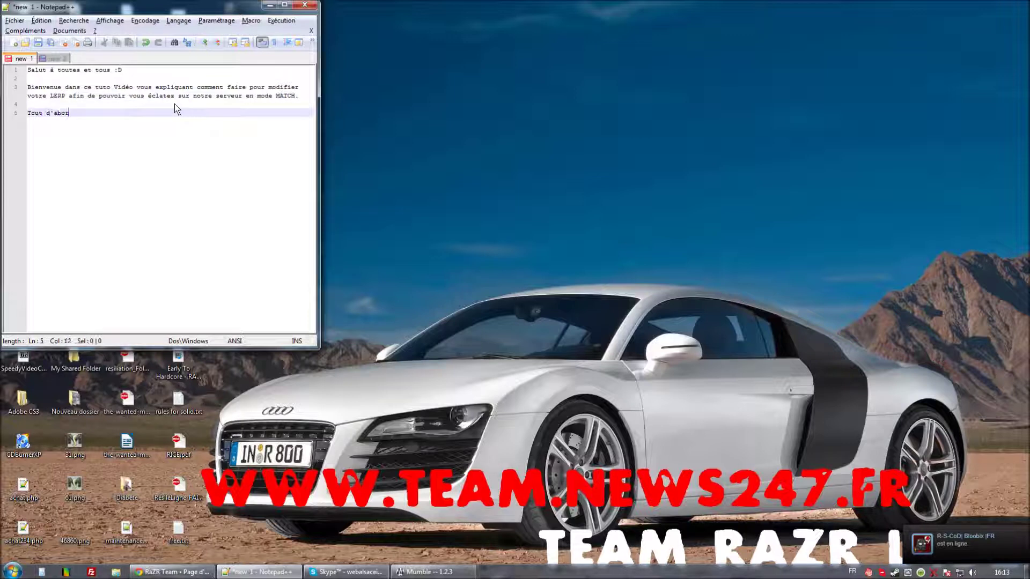
pyautogui.press('Return')
pyautogui.press('Return')
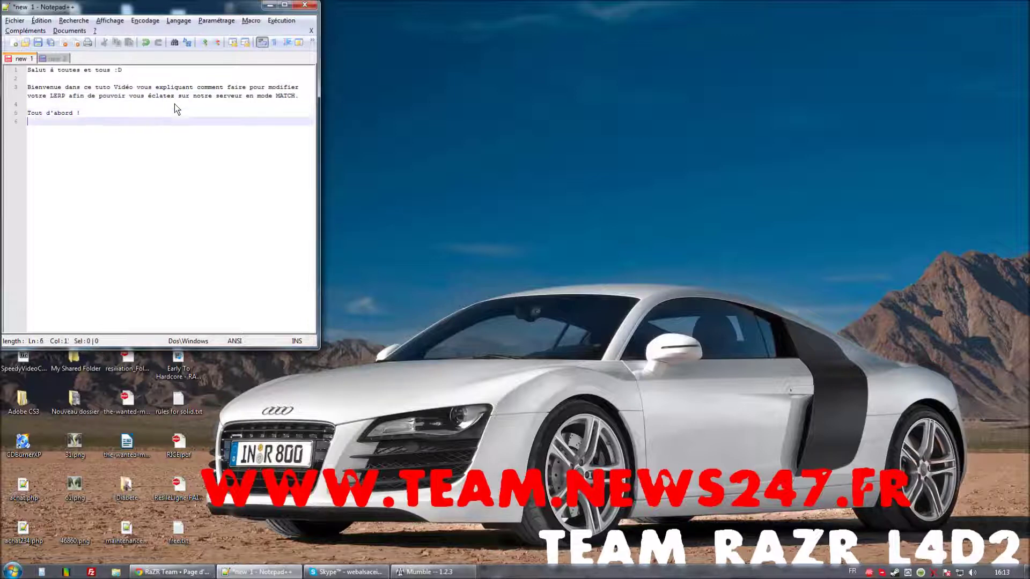
pyautogui.write('1.: Ouvrez vo')
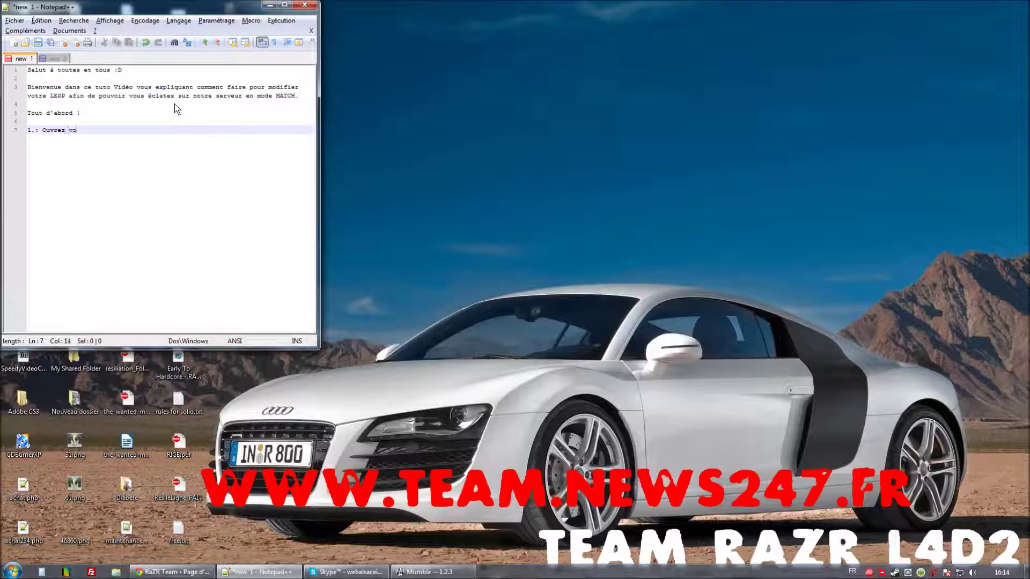
pyautogui.write('tre dossier steam !')
# Switch to Windows Explorer and open the Steam folder under Program Files (x86) on drive C, placing the window beside the notes
pyautogui.press('super+e')
pyautogui.doubleClick(456, 85)
pyautogui.moveTo(471, 20); pyautogui.dragTo(477, 6)
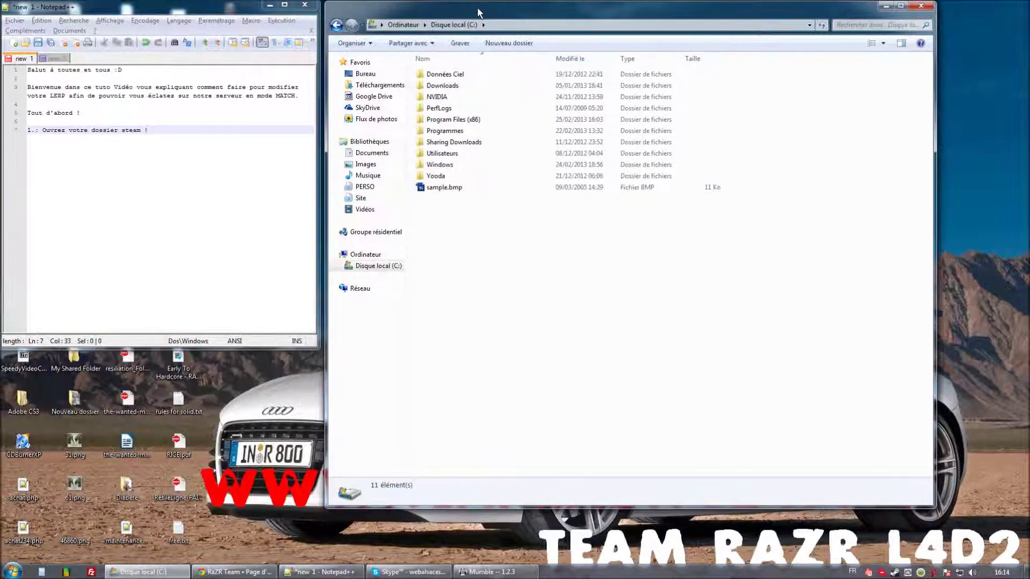
pyautogui.doubleClick(461, 119)
pyautogui.scroll(-15, 486, 262)
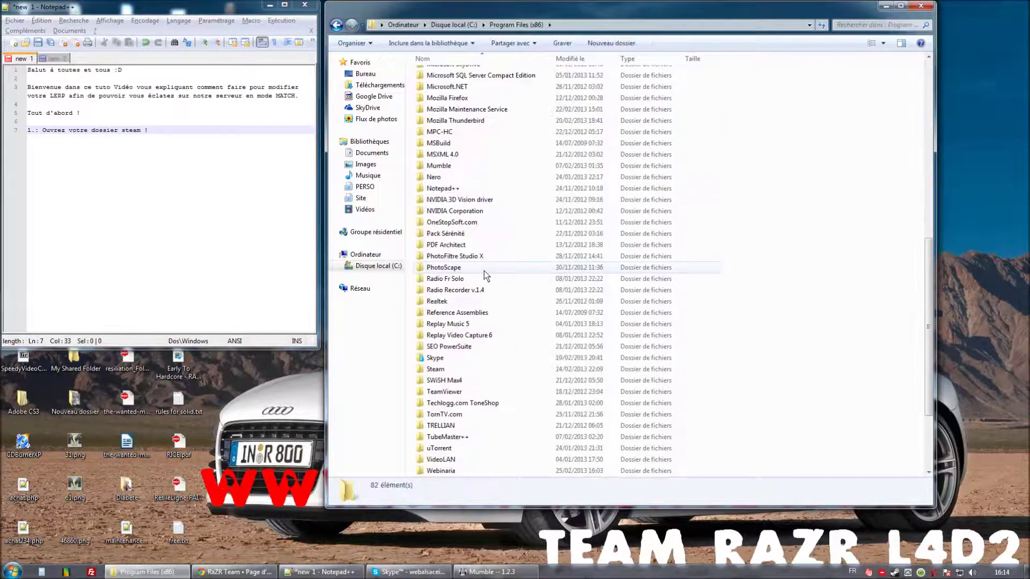
pyautogui.doubleClick(466, 256)
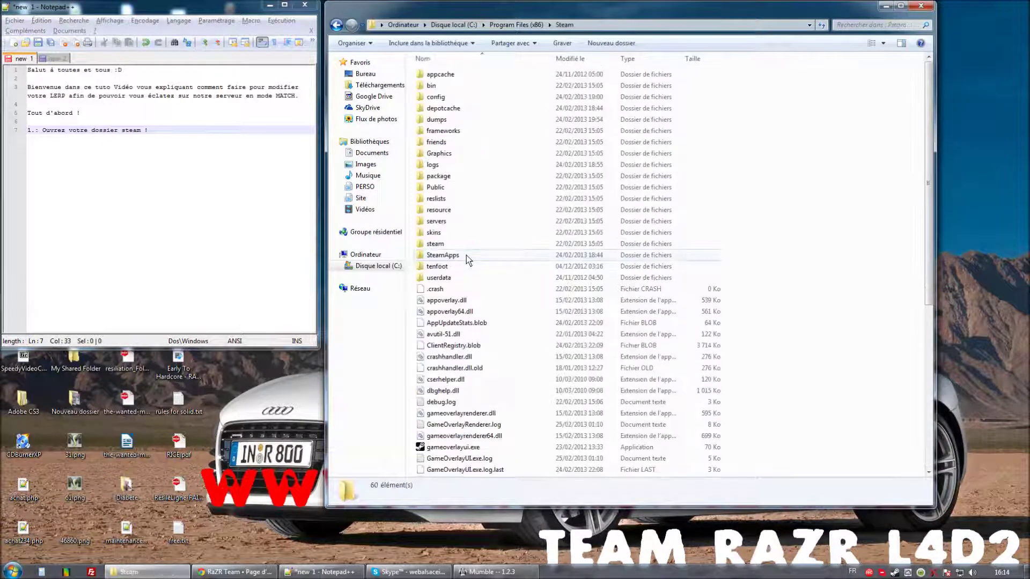
# Add the line "2.: Rendez-vous dans Steam APPS" to the notes and open the SteamApps folder
pyautogui.click(163, 130)
pyautogui.press('Return')
pyautogui.write('2')
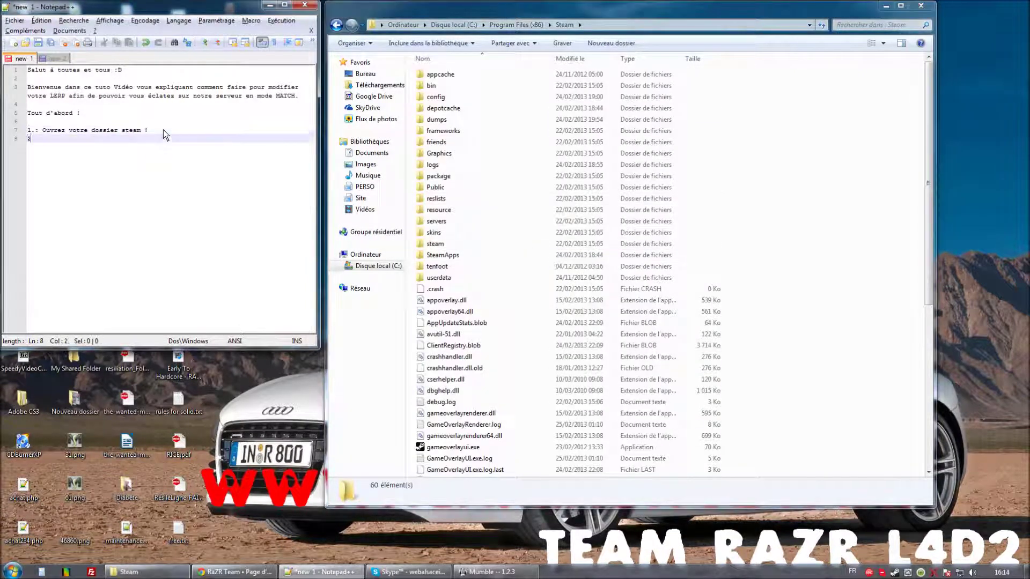
pyautogui.write(' : Rendez-vous dans S')
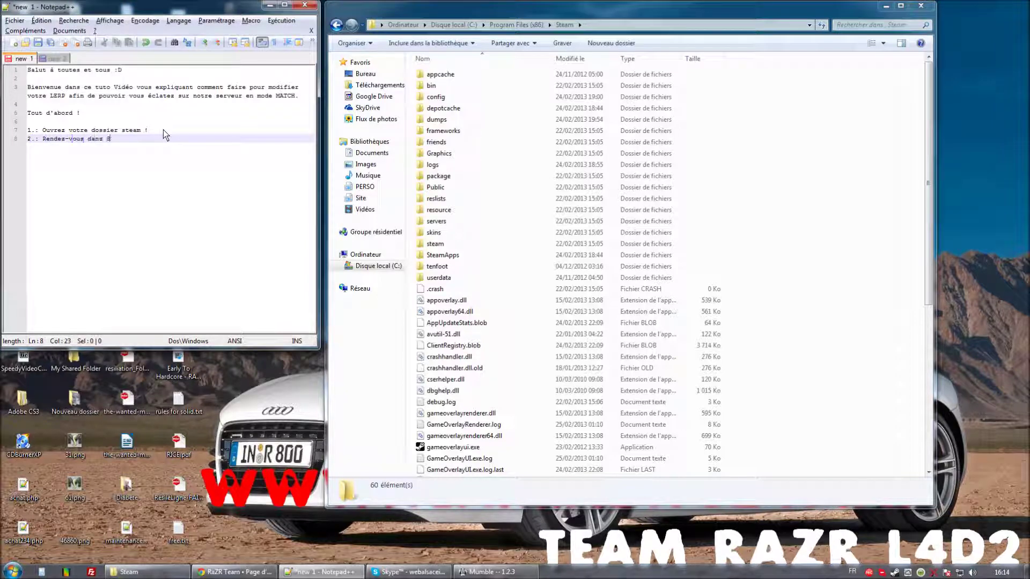
pyautogui.write('team APPS')
pyautogui.press('Return')
pyautogui.doubleClick(451, 255)
# Add the line "3.: Dossier Common" to the notes and open the common folder
pyautogui.click(208, 150)
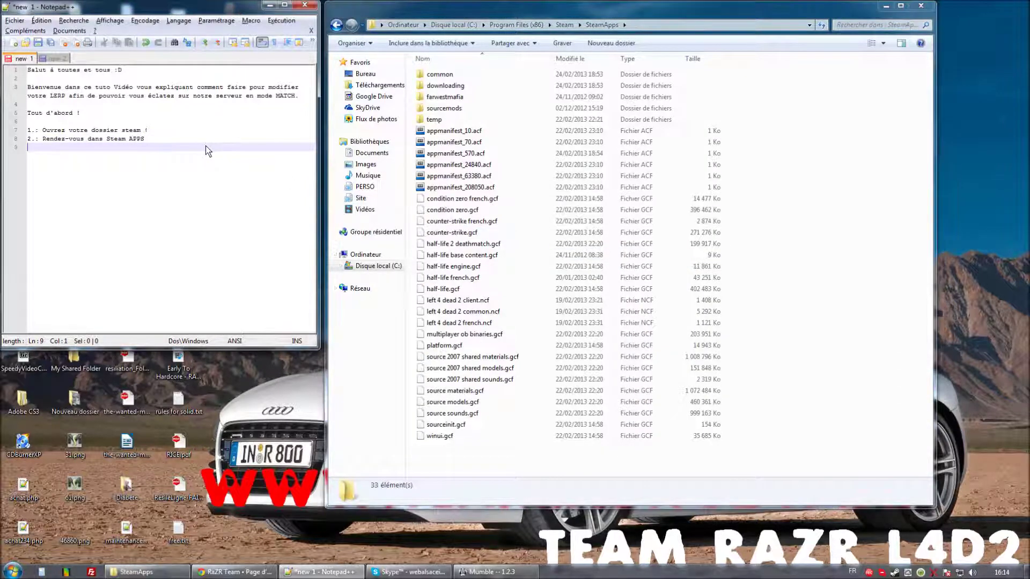
pyautogui.write('3.: Dossier Common')
pyautogui.press('Return')
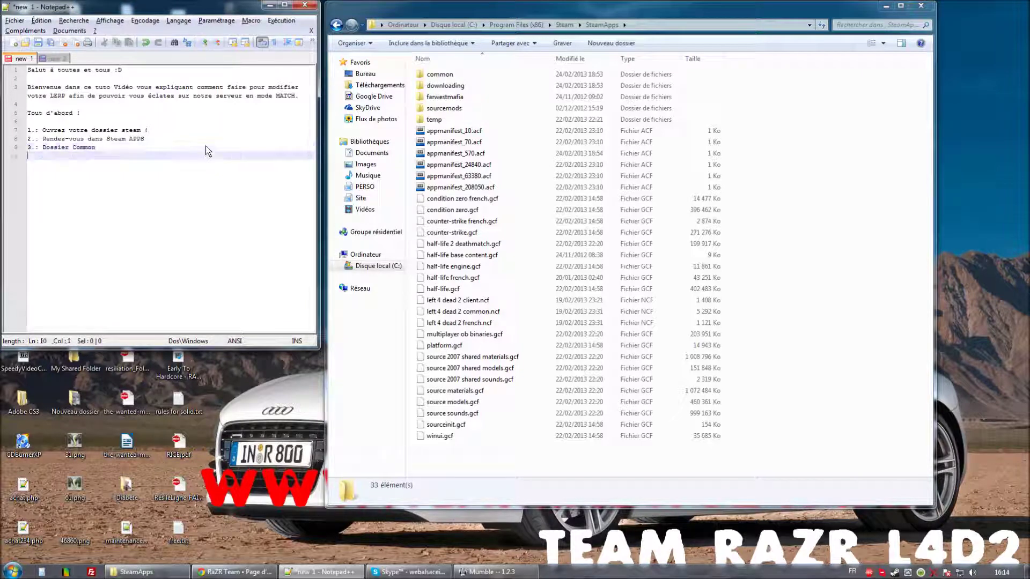
pyautogui.doubleClick(462, 74)
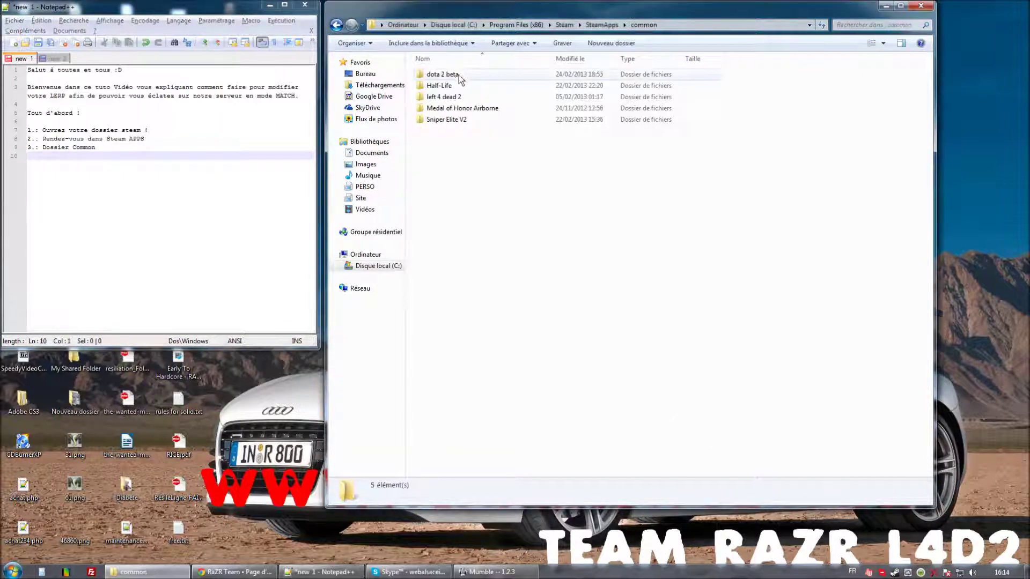
# Add the line "4.: Left4Dead2" to the notes and open the left 4 dead 2 folder
pyautogui.click(141, 160)
pyautogui.write('4.: ')
pyautogui.write('D')
pyautogui.write('Left4Deed')
pyautogui.press('BackSpace')
pyautogui.press('BackSpace')
pyautogui.write('ad2')
pyautogui.press('Return')
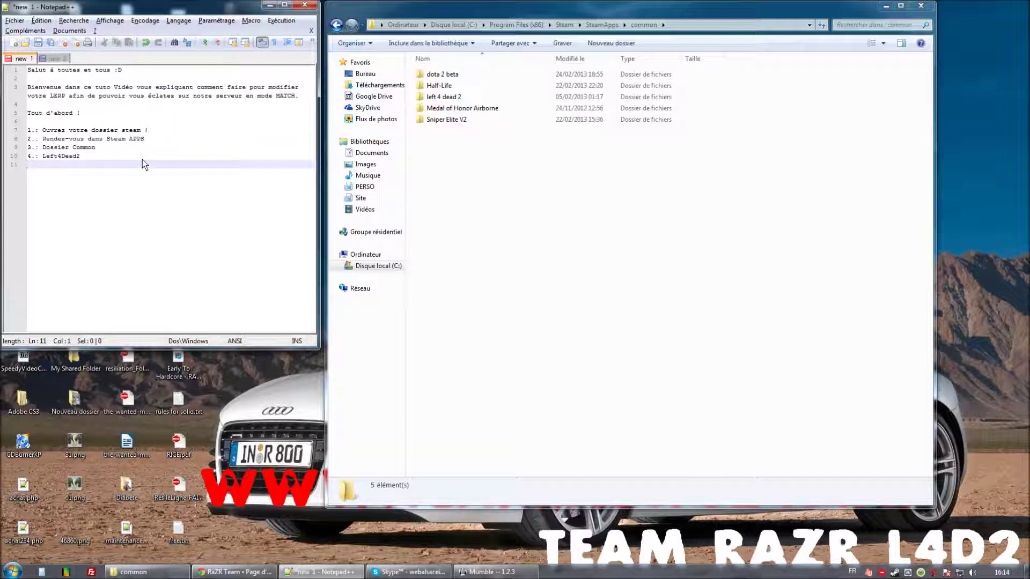
pyautogui.doubleClick(443, 98)
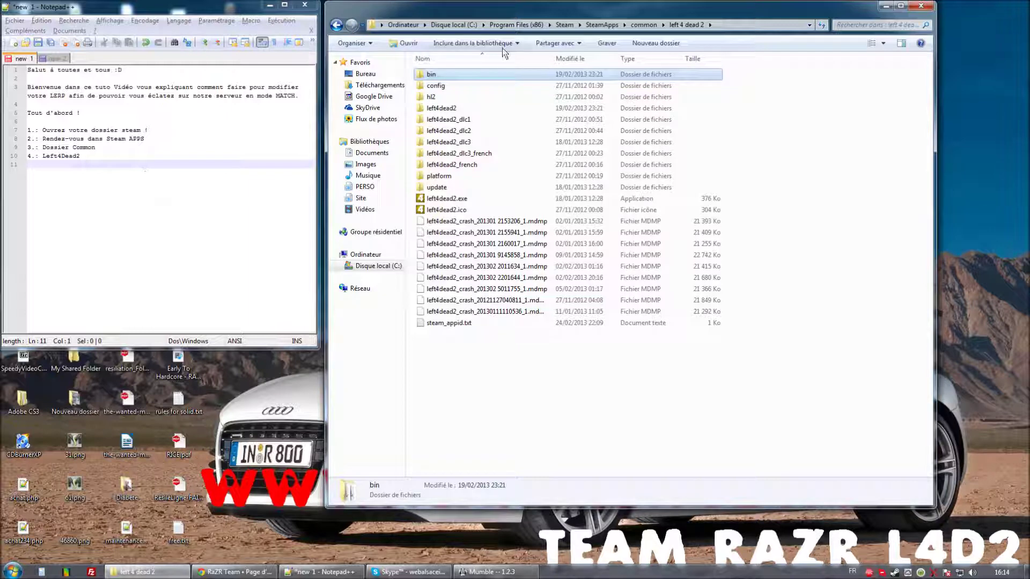
# Add the line "5.: Left4Dead2" to the notes and open the left4dead2 subfolder
pyautogui.click(77, 167)
pyautogui.write('5.: Left4Dead2')
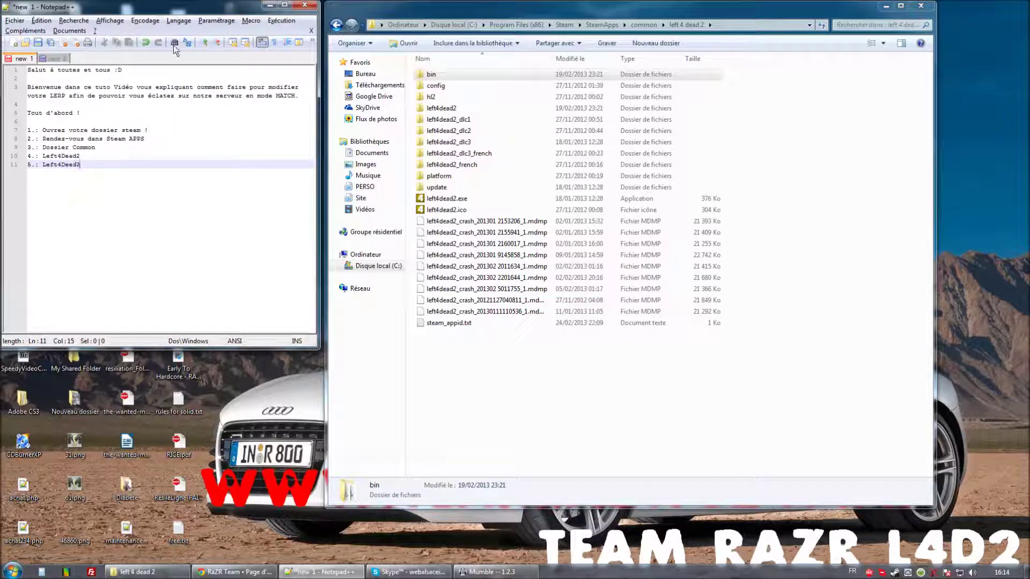
pyautogui.doubleClick(465, 110)
# Add the line "6.: Dossier CFG" to the notes and open the cfg folder
pyautogui.press('Return')
pyautogui.write('6')
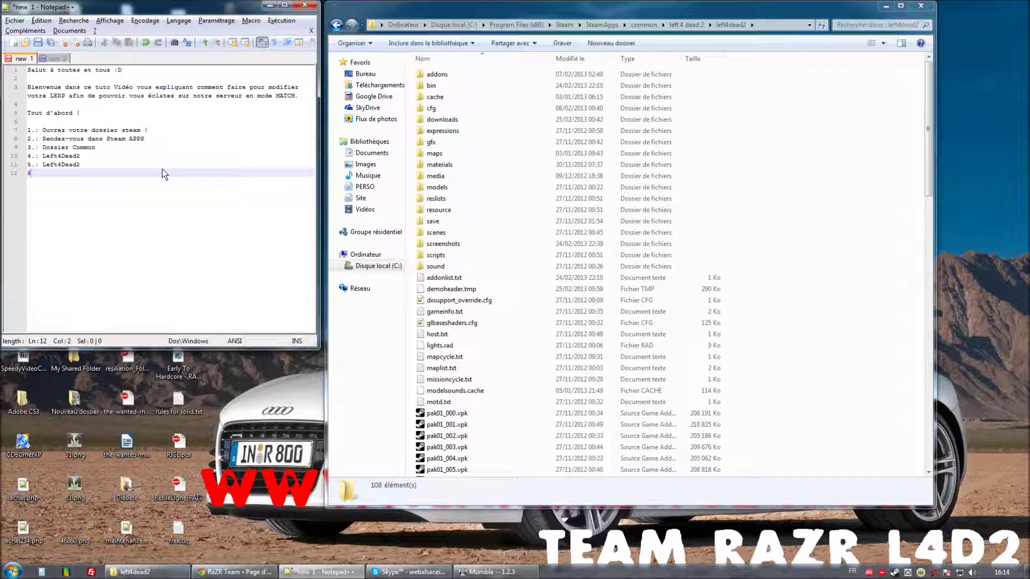
pyautogui.write('.: Dossier CFG')
pyautogui.press('Return')
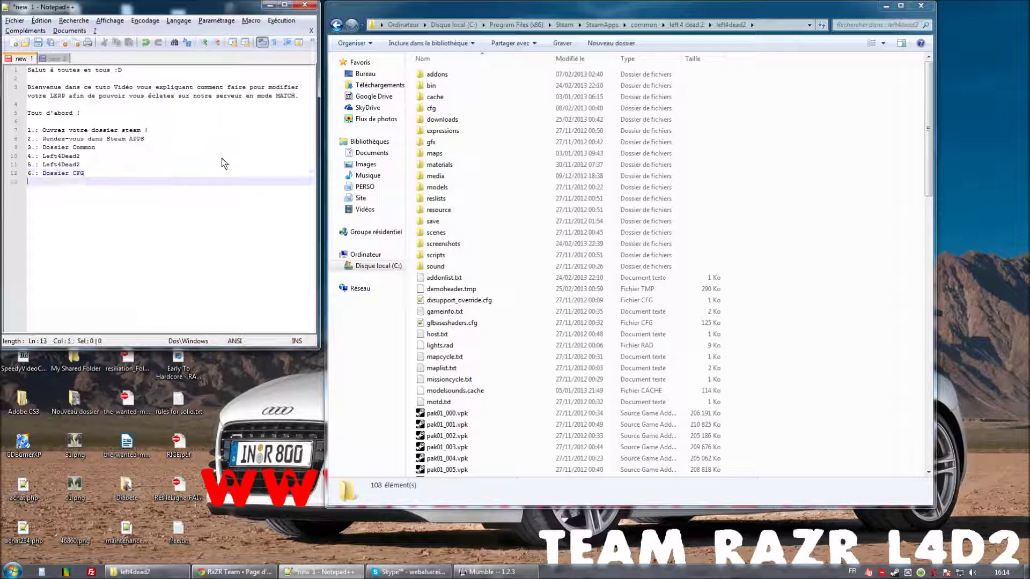
pyautogui.doubleClick(462, 110)
# Add the line "7.: Un fois que vous y êtes, faites un clique droit sur le fichier Config.cfg, propriété puis décochez la case lecture seul :"
pyautogui.write('7.: Un fois que vous y êtes, faites un cliq')
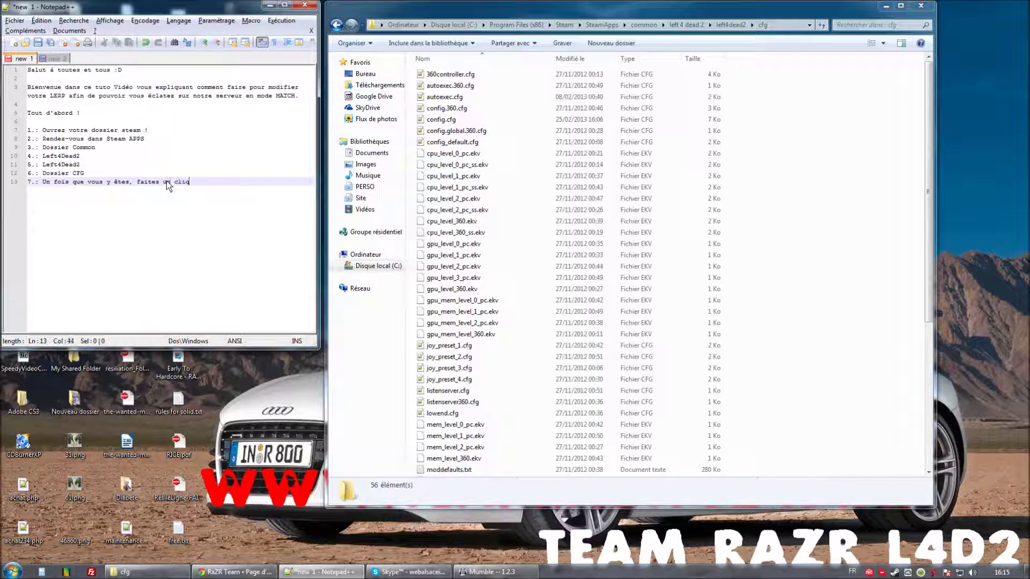
pyautogui.write('ue droit sur le fichier Config.cfg')
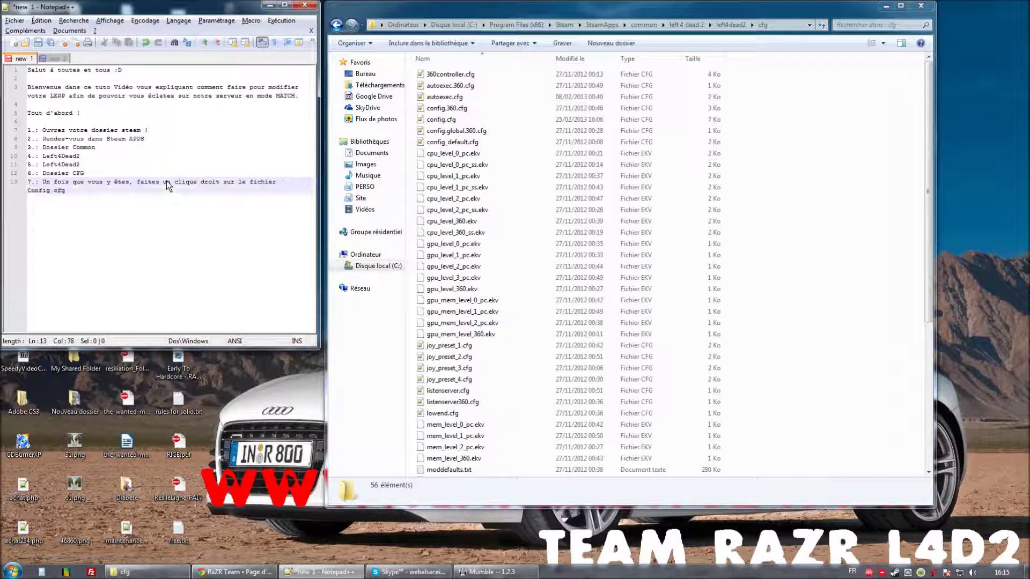
pyautogui.write(' et d')
pyautogui.press('BackSpace')
pyautogui.press('BackSpace')
pyautogui.press('BackSpace')
pyautogui.press('BackSpace')
pyautogui.press('BackSpace')
pyautogui.write(', propriete')
pyautogui.press('BackSpace')
pyautogui.press('BackSpace')
pyautogui.press('BackSpace')
pyautogui.write('été puis décocher')
pyautogui.press('BackSpace')
pyautogui.write('z la case lecture seul :')
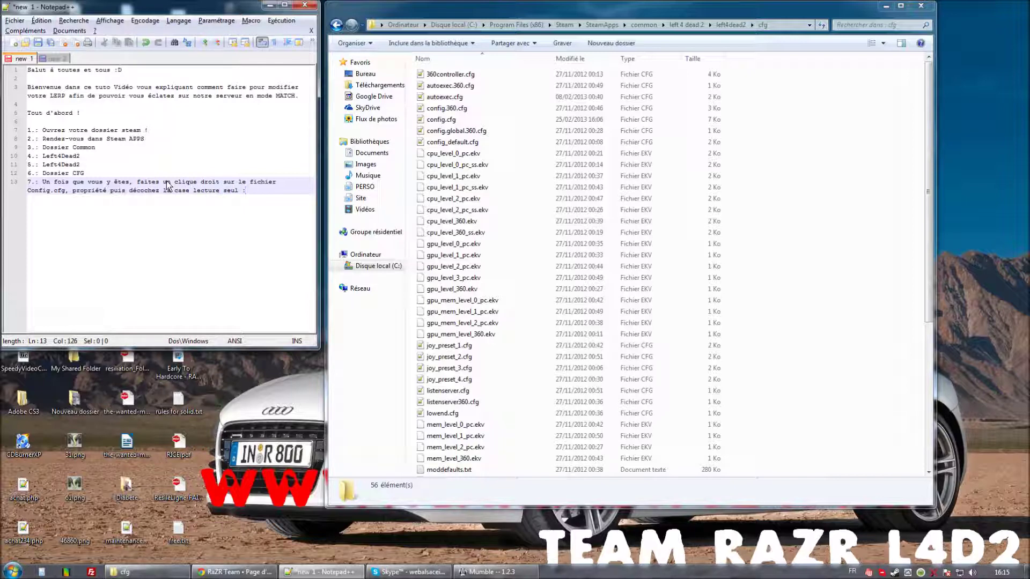
pyautogui.press('Return')
# Make sure the Lecture seule attribute is cleared in the properties of config.cfg and confirm
pyautogui.rightClick(455, 121)
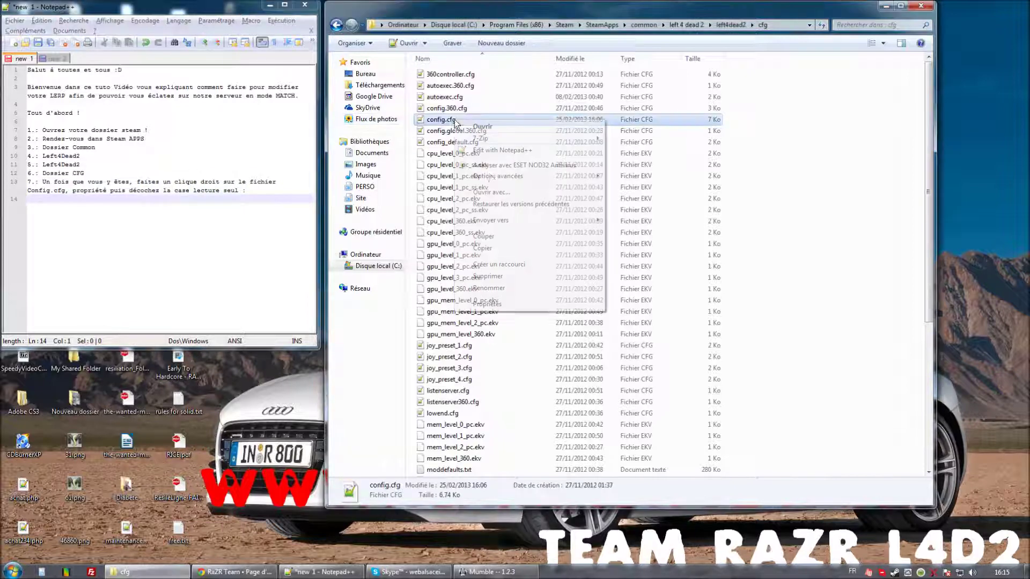
pyautogui.click(494, 304)
pyautogui.click(527, 324)
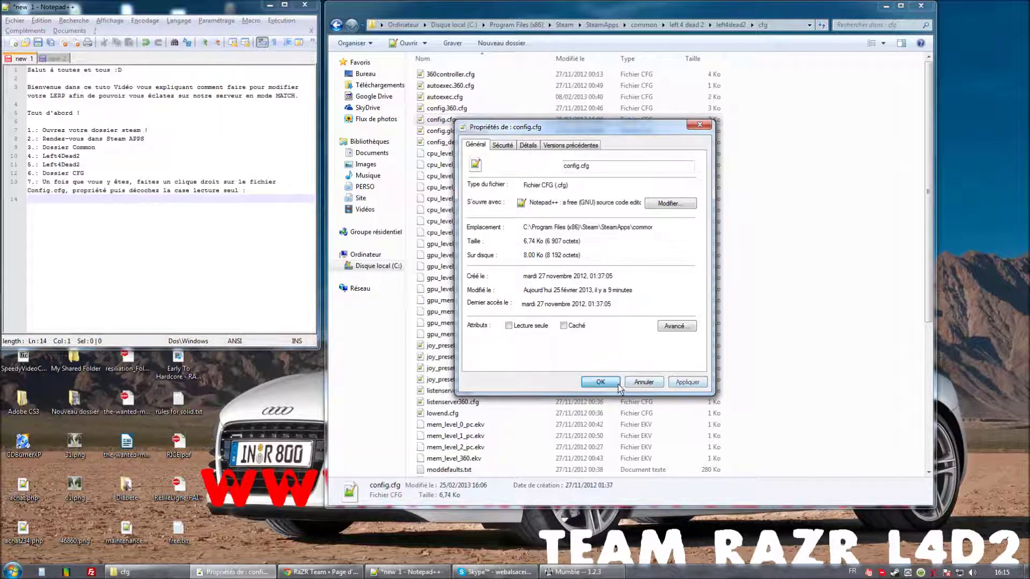
pyautogui.click(617, 384)
# End line 7 of the notes with "appliquer puis OK" and add the line "8.: ouvrez-le"
pyautogui.click(256, 195)
pyautogui.click(256, 194)
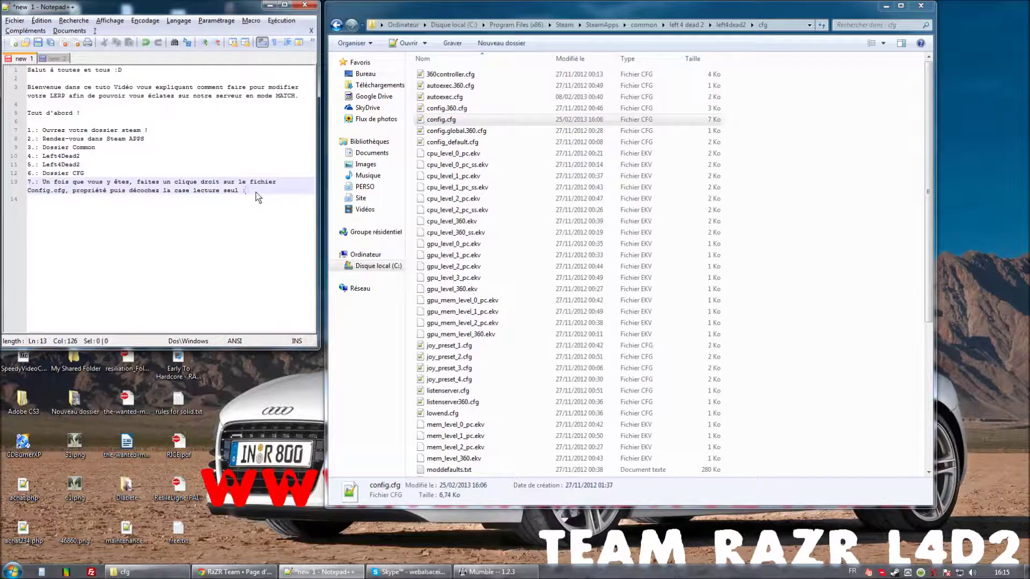
pyautogui.write('appliquer puis OK')
pyautogui.press('Return')
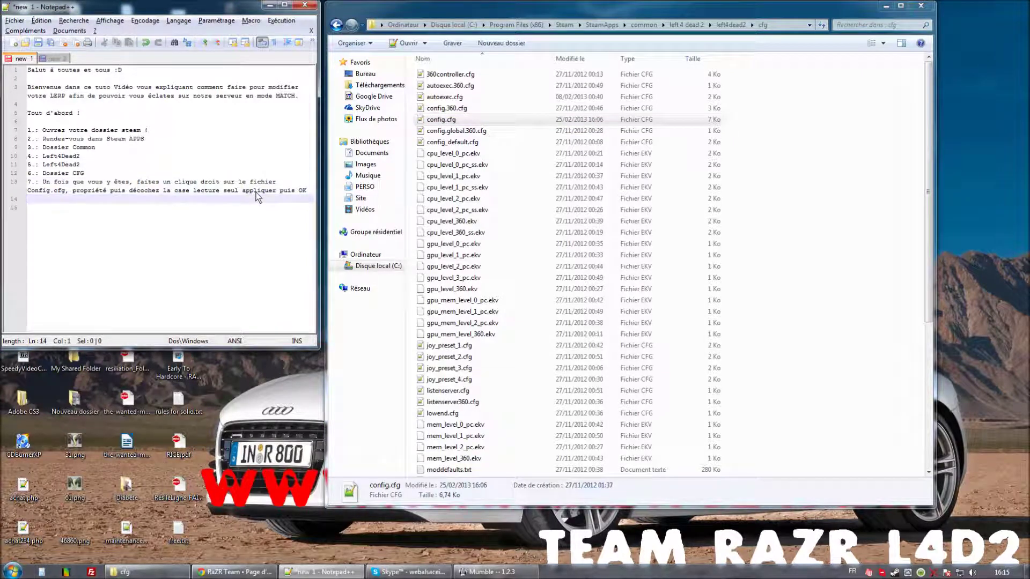
pyautogui.write('8.: ouvrez-le')
# Open config.cfg with Bloc-notes to view its contents, and close it again
pyautogui.click(480, 121)
pyautogui.rightClick(481, 123)
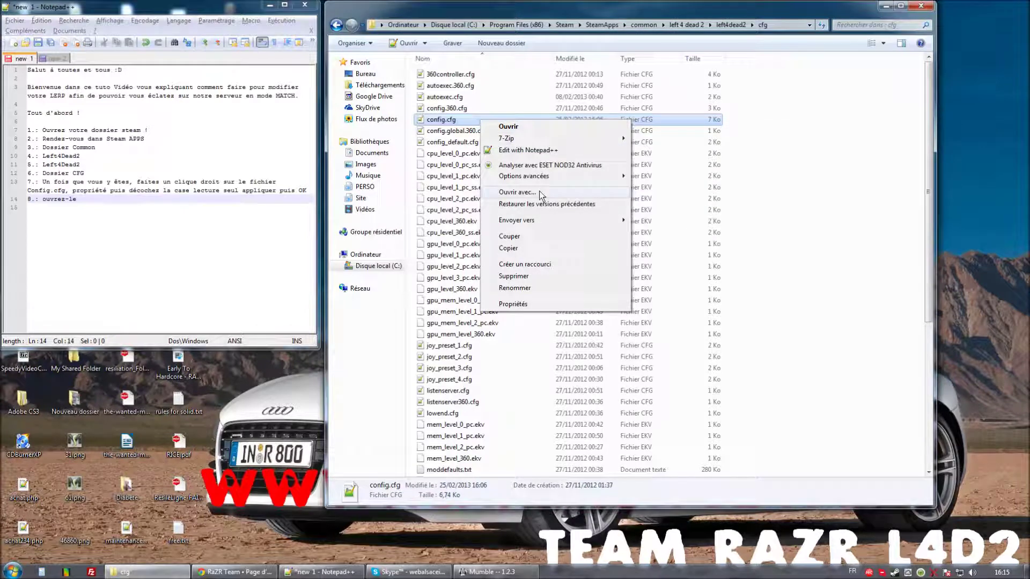
pyautogui.press('Escape')
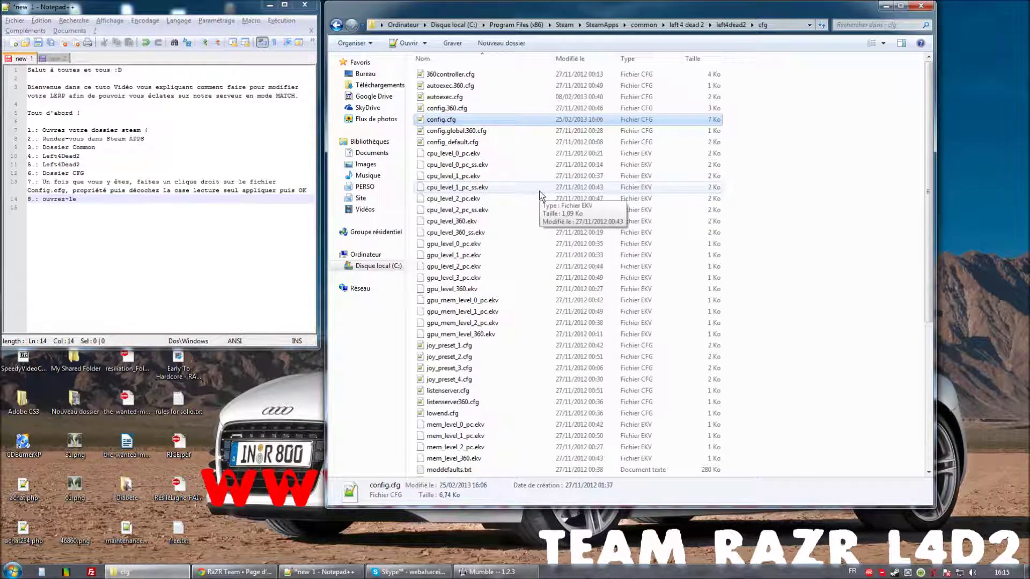
pyautogui.click(269, 212)
pyautogui.click(651, 243)
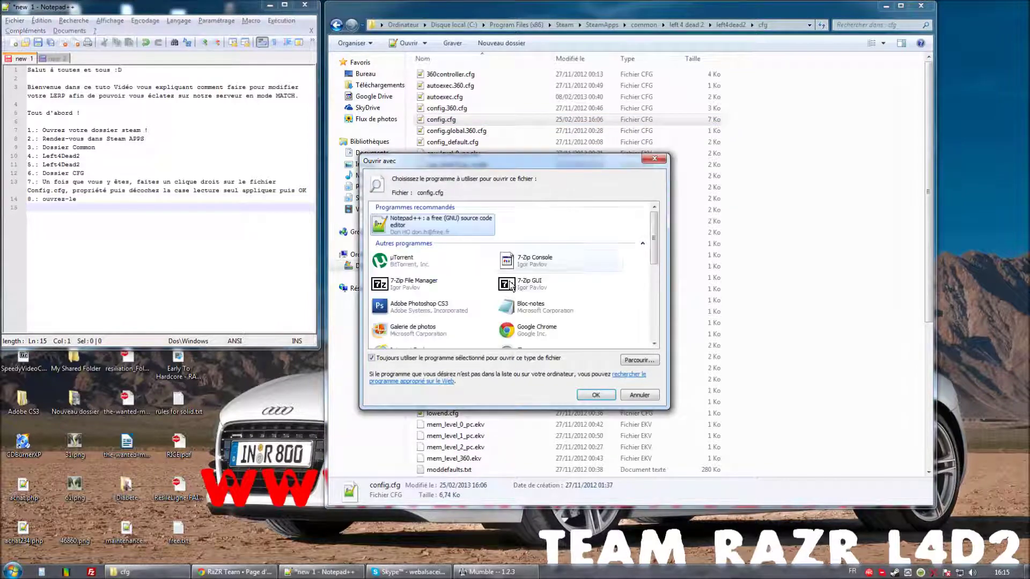
pyautogui.click(560, 307)
pyautogui.press('Return')
pyautogui.moveTo(268, 53); pyautogui.dragTo(329, 48)
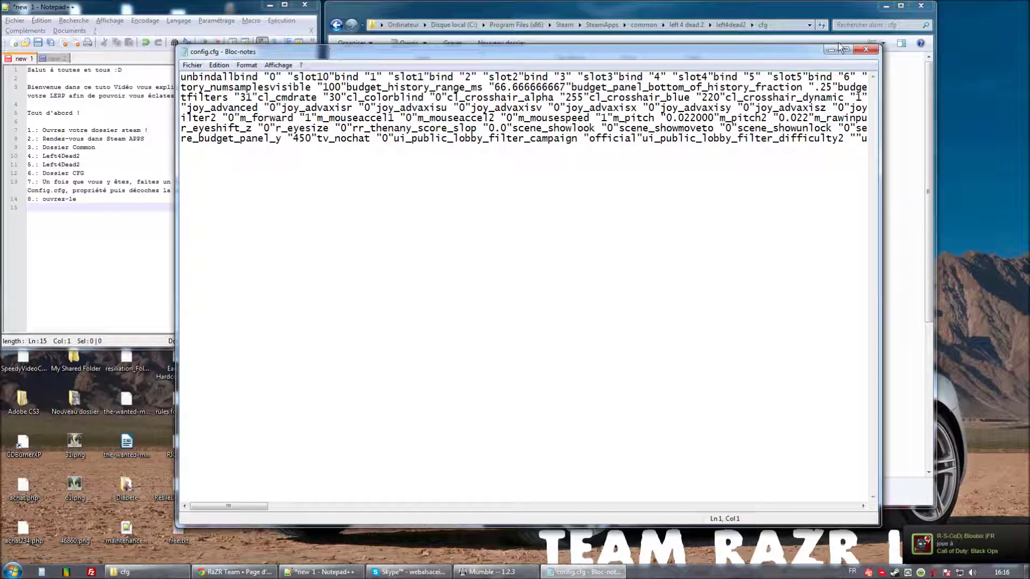
pyautogui.click(865, 49)
# Add the line "ouvrez-le avec votre ouverture de fichier classique." to the notes
pyautogui.write('ouvrez-l')
pyautogui.write('e avec vot')
pyautogui.write('re c')
pyautogui.write('uverture de')
pyautogui.write(' d')
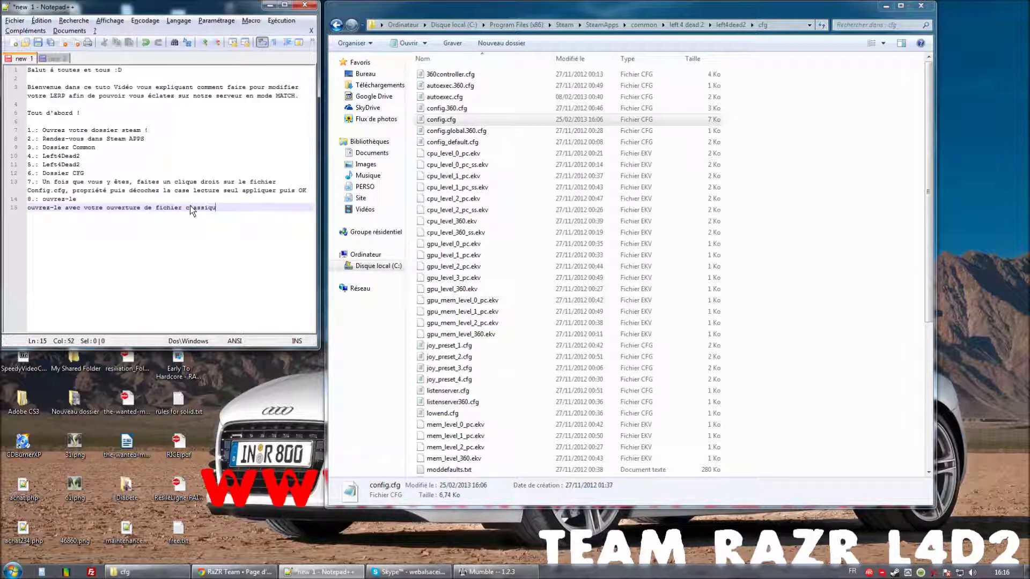
pyautogui.write('que.')
pyautogui.press('Return')
# Open config.cfg from the cfg folder for editing in Notepad++
pyautogui.click(418, 121)
pyautogui.rightClick(418, 121)
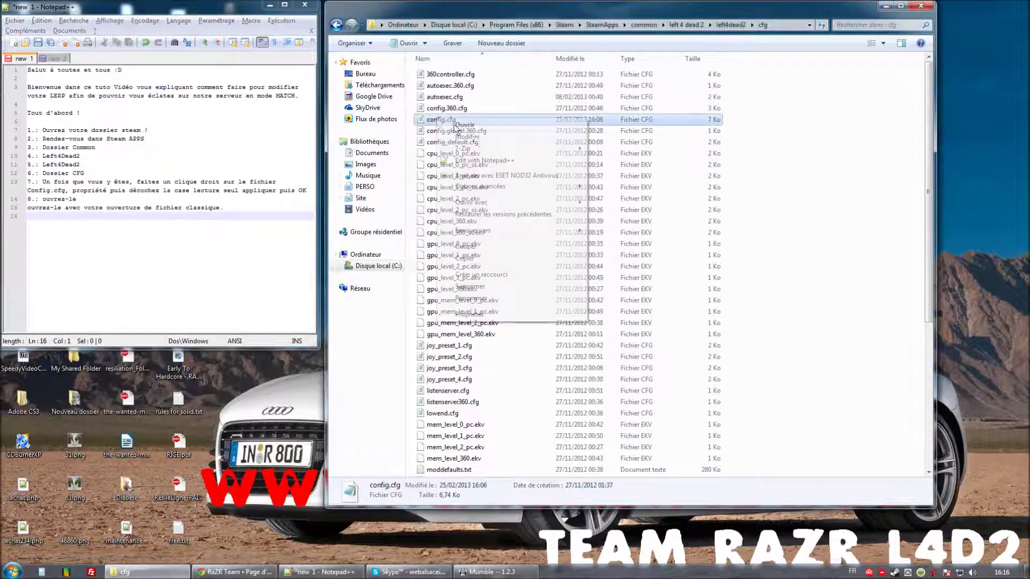
pyautogui.click(480, 159)
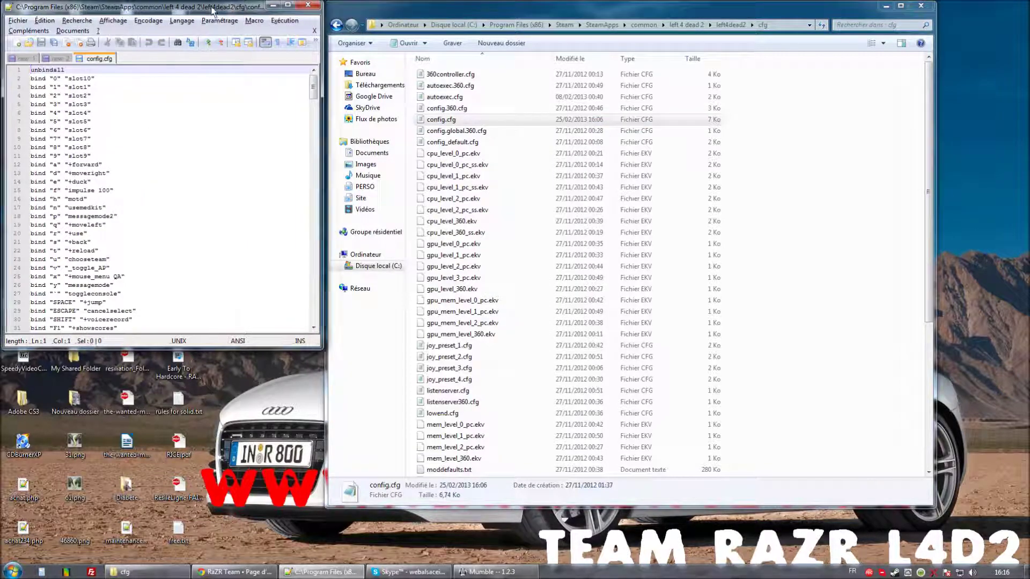
# Add the line "Un fois ouvert vous allez devoir rajouter 2 Petites ligne qui sont les suivante :" to the notes
pyautogui.moveTo(115, 6); pyautogui.dragTo(227, 6)
pyautogui.click(132, 59)
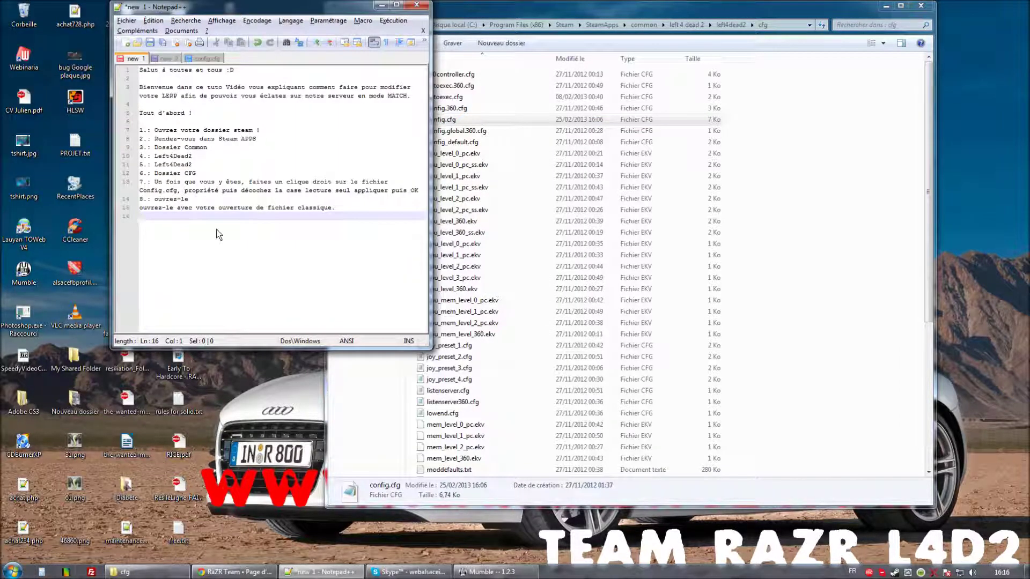
pyautogui.write('Un fois ouvert vous allez ')
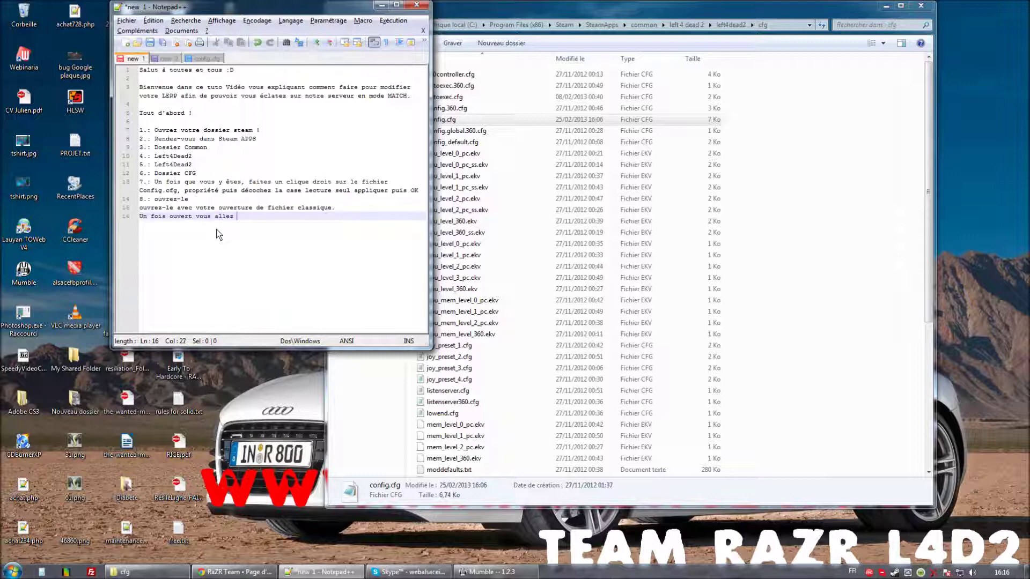
pyautogui.write('devoir rajouter 2 Petites ligne qu')
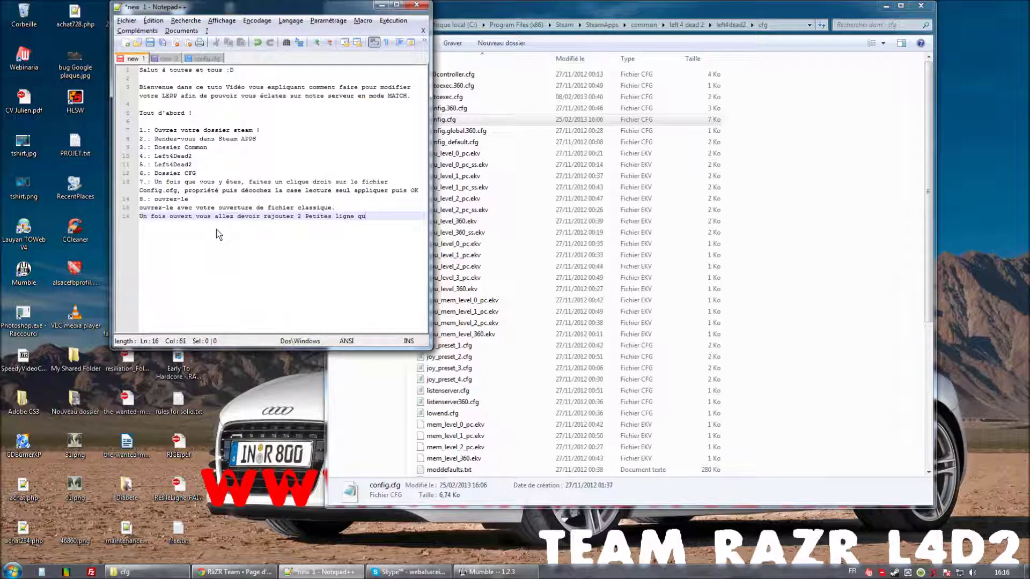
pyautogui.write('i sont les suivante :')
# Copy the lines "cl_interp_ratio 1" and "cl_interp 0.066" from the second new document into the notes, followed by the line "Comme ceci :"
pyautogui.hotkey('ctrl', 'Tab')
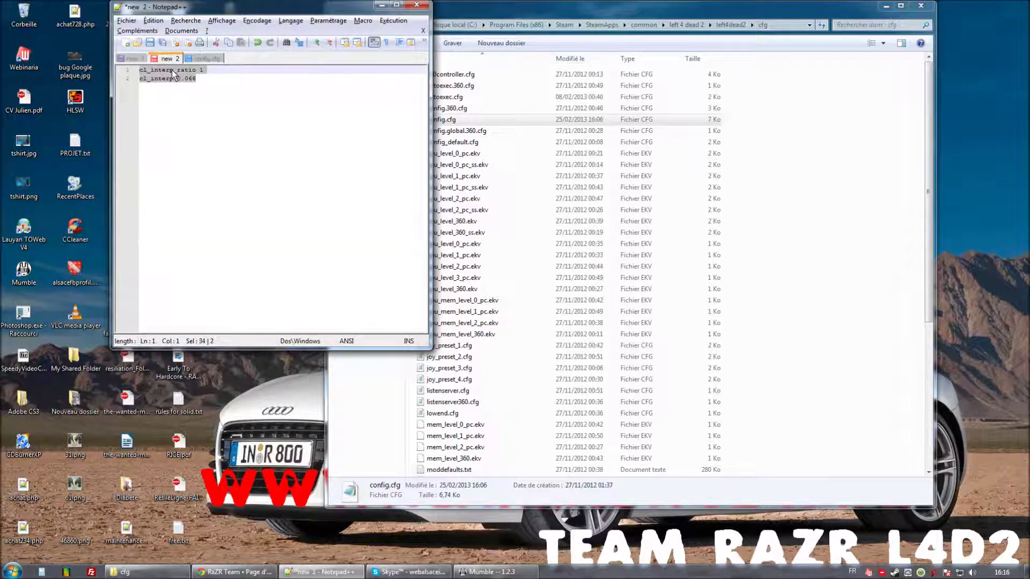
pyautogui.click(136, 58)
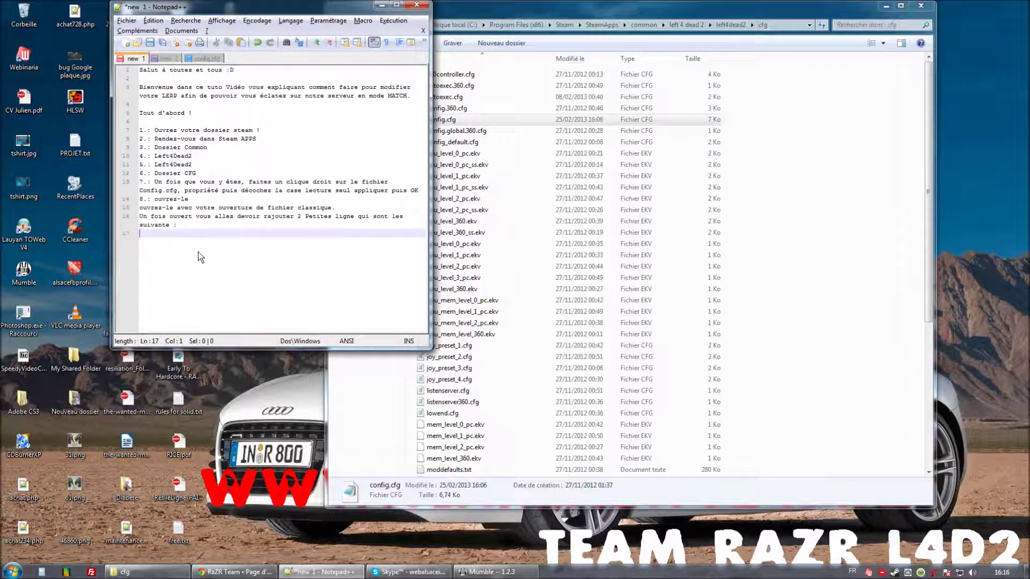
pyautogui.write('cl_interp_ratio 1 cl_interp 0.066')
pyautogui.press('Return')
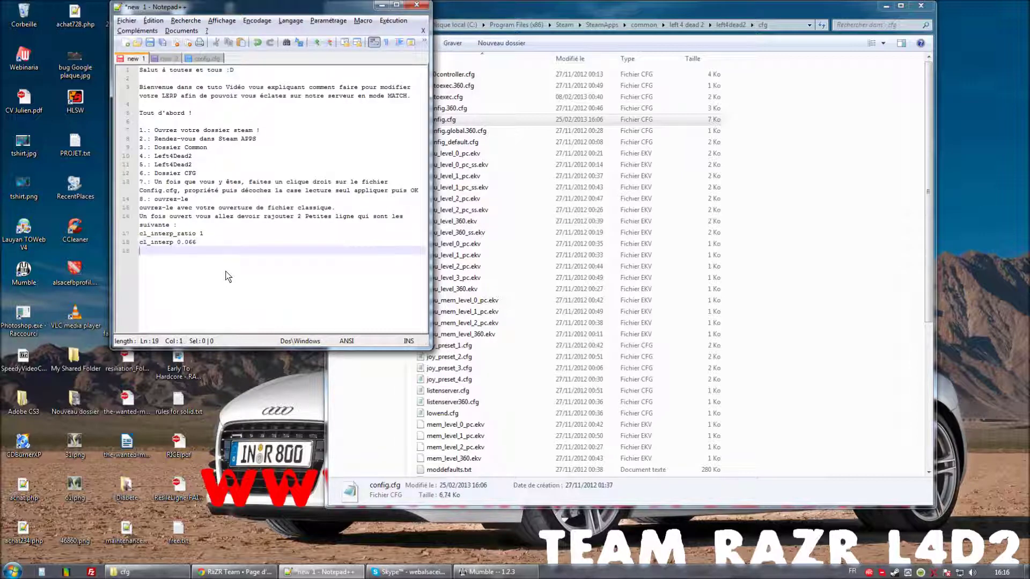
pyautogui.write('Comme ceci :')
# Append the lines "cl_interp_ratio 1" and "cl_interp 0.066" at the end of config.cfg and save the file
pyautogui.click(202, 58)
pyautogui.moveTo(423, 89); pyautogui.dragTo(422, 317)
pyautogui.click(293, 328)
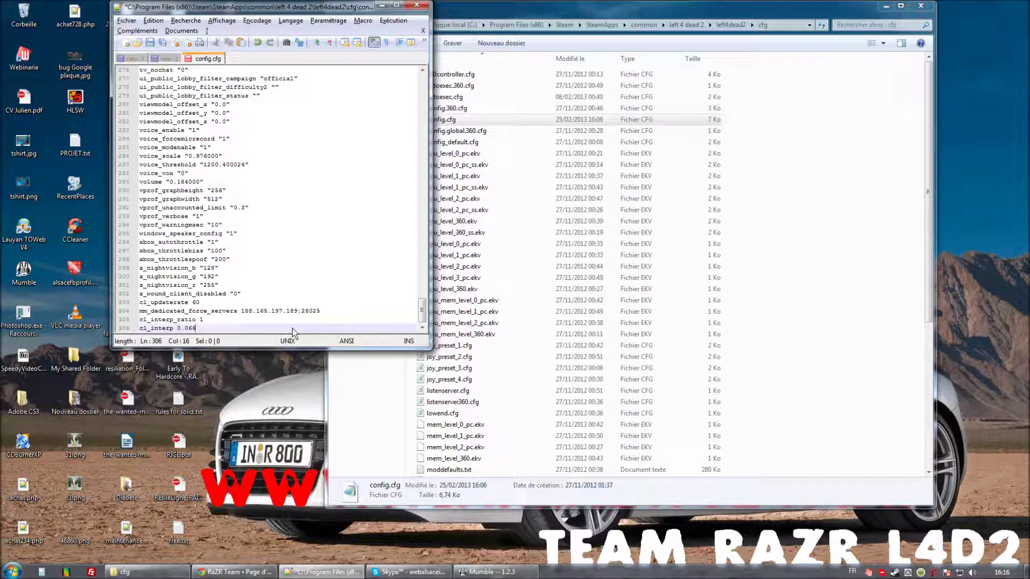
pyautogui.press('Return')
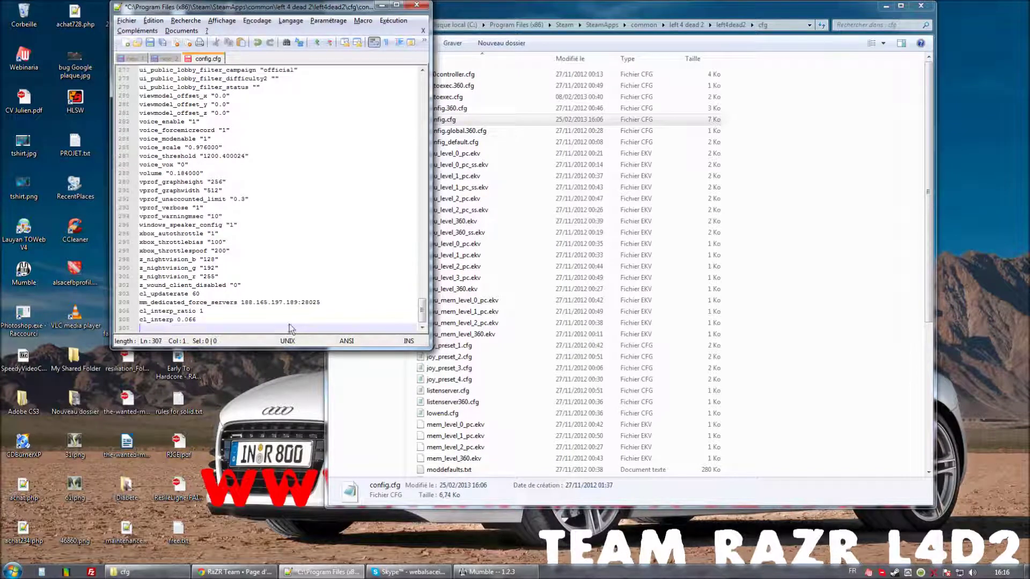
pyautogui.click(150, 47)
# Return to the notes and add the line "Puis enregistrez !" below "Comme ceci :"
pyautogui.click(132, 58)
pyautogui.press('Return')
pyautogui.write('Puis enre')
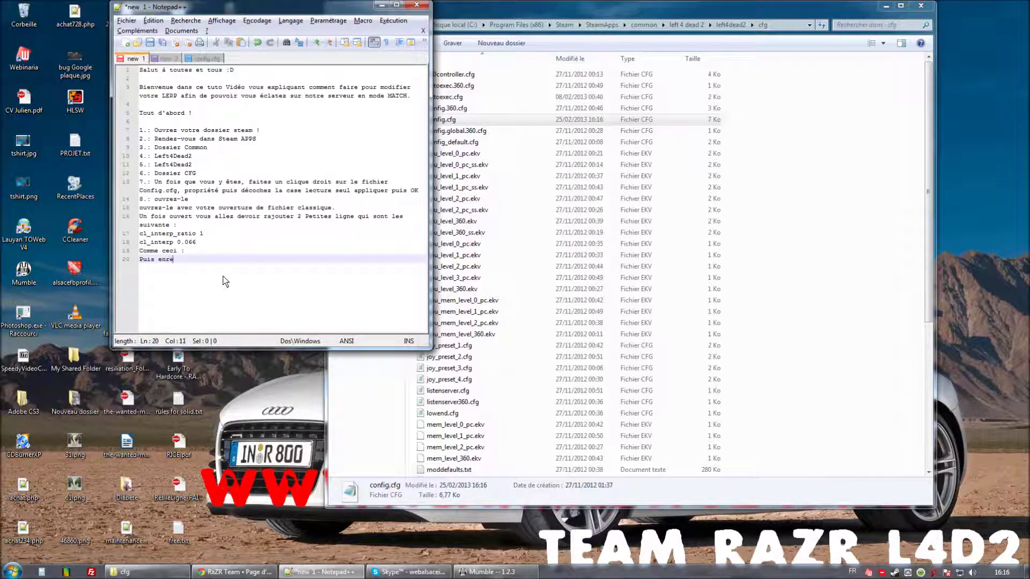
pyautogui.write('gistrez !')
# Add the notes line "9.: Retournez sur votre dossier CGF Et le fichier config.cfg refaites un clique droit, propriété lecture seul cette fois vous la cocher, vous valider"
pyautogui.moveTo(248, 6); pyautogui.dragTo(159, 6)
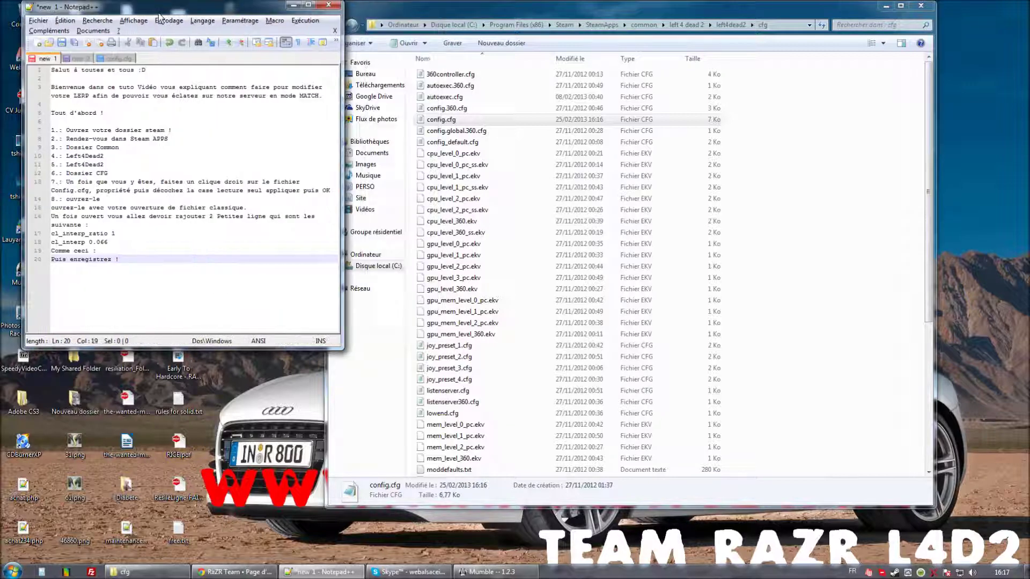
pyautogui.press('Return')
pyautogui.write('9')
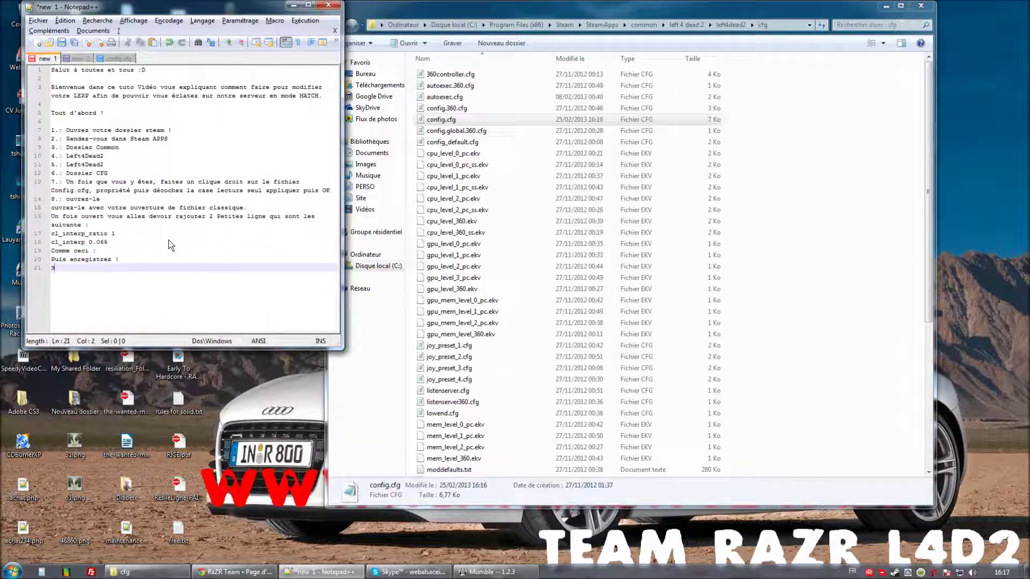
pyautogui.write('.: Retournez sur votre dossier')
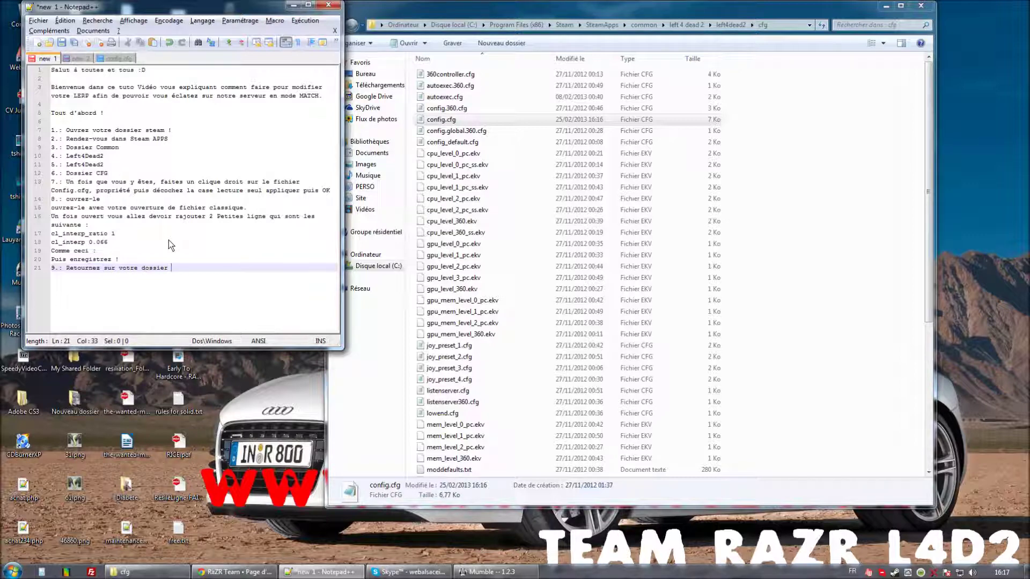
pyautogui.write('le fichier config.cfg refaites un clique drc')
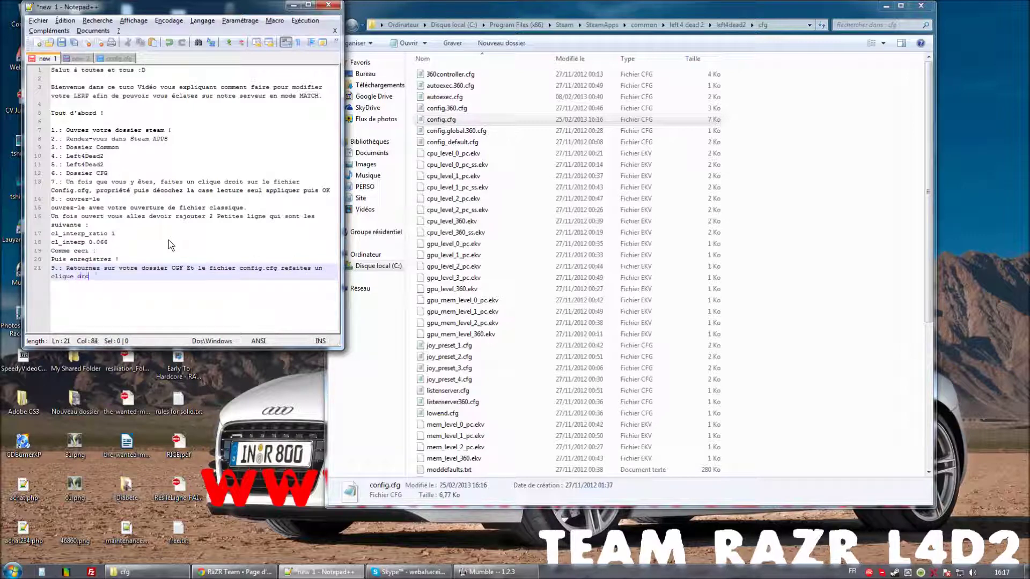
pyautogui.write('it, propriété lecture seul cette fois vous la cocher, vous valider')
# Enable the read-only attribute (Lecture seule) in the properties of config.cfg and apply the change
pyautogui.click(477, 119)
pyautogui.rightClick(448, 119)
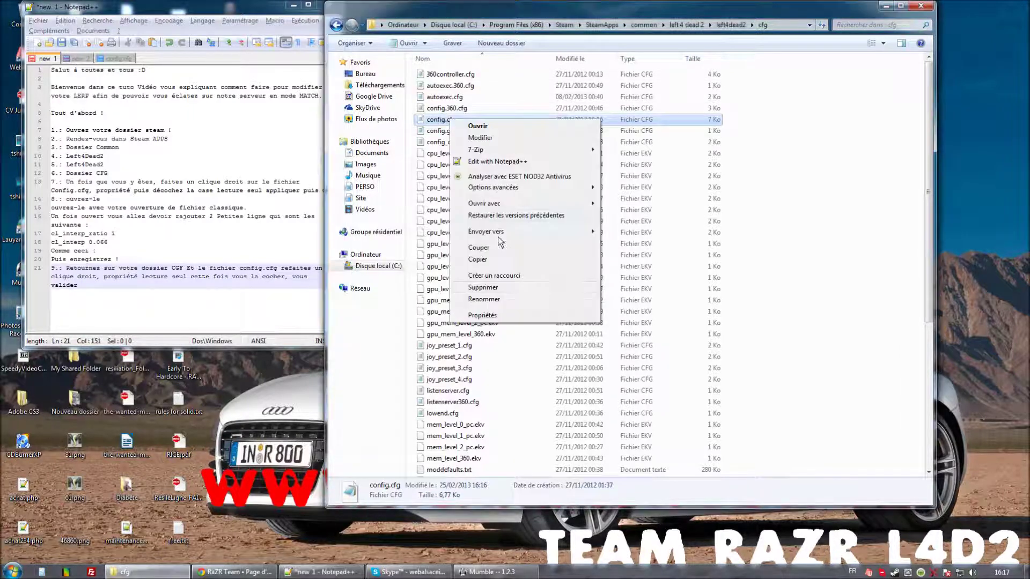
pyautogui.click(483, 315)
pyautogui.click(528, 324)
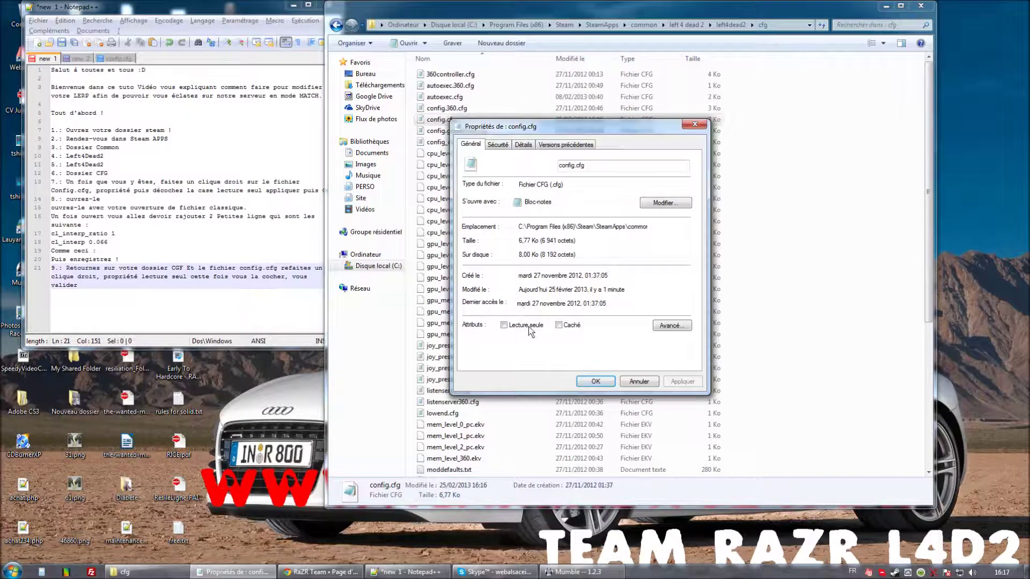
pyautogui.click(682, 382)
pyautogui.click(595, 381)
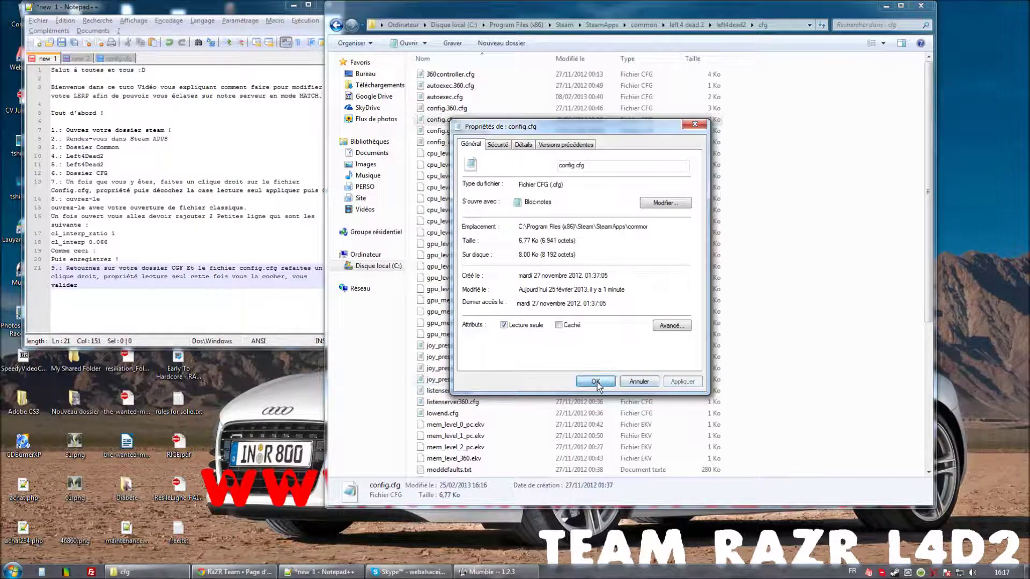
# Add "Et voilà maintenant vous êtes en LERP 66 !" and, after a blank line, "ATTENTION TOUJOURS FERMER LEFT4DEAD2 AVANT D'EFFECTUER CETTE ACTION." to the notes
pyautogui.click(228, 302)
pyautogui.press('Return')
pyautogui.write('Et voilà maintenant vous êtes en LERP 66 !')
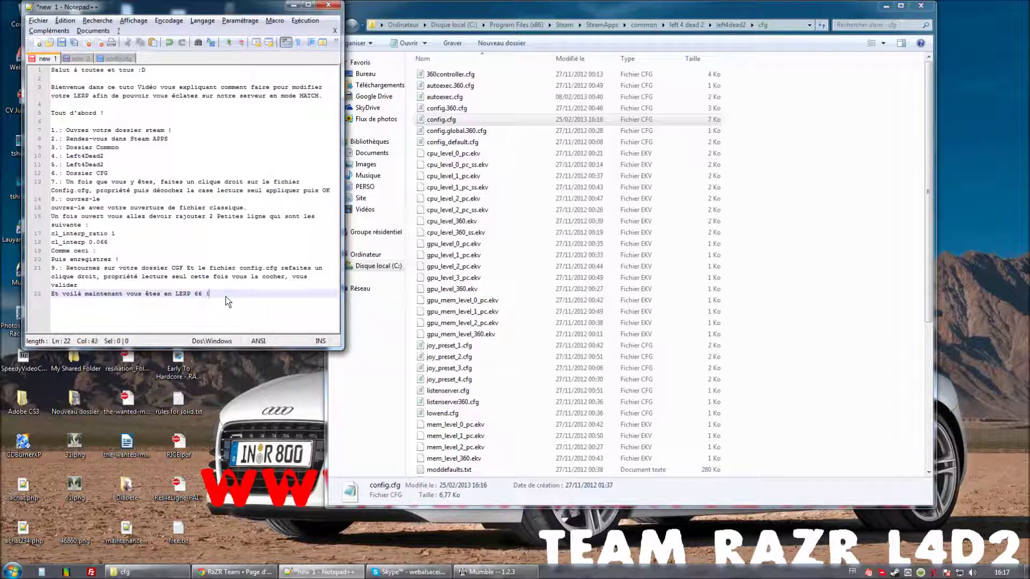
pyautogui.press('Return')
pyautogui.press('Return')
pyautogui.write('ATTENTION TOUJOURS FERMER LEF')
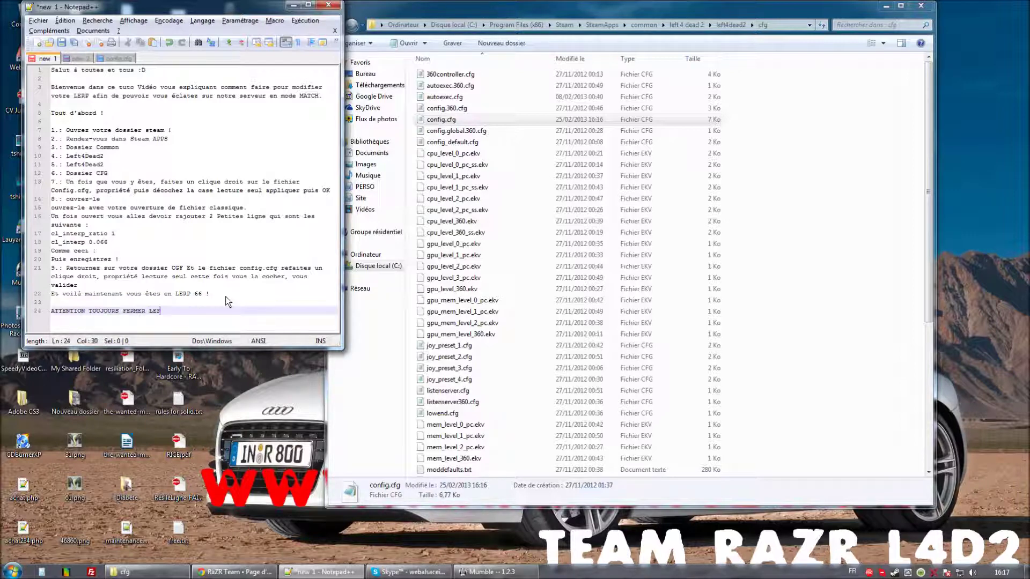
pyautogui.write("T4DEAD2 AVANT D'EFFECTUER CETTE ACTION.")
# Leave a blank line and close the notes with "A très vite sur le serveur Team RAZR ."
pyautogui.press('Return')
pyautogui.press('Return')
pyautogui.write('A très vite sur le serveur ')
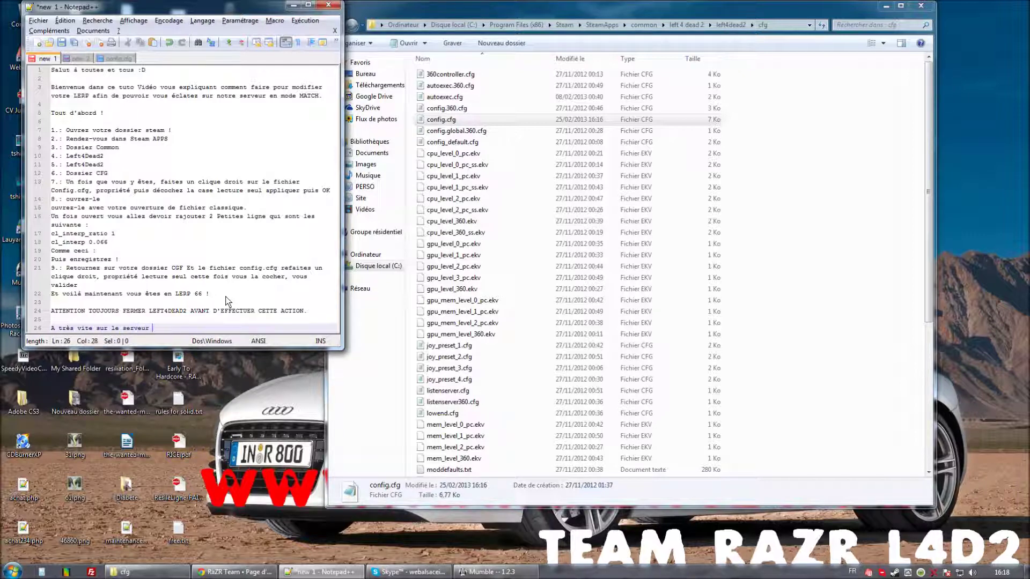
pyautogui.write('Team RAZR .')
pyautogui.rightClick(869, 573)
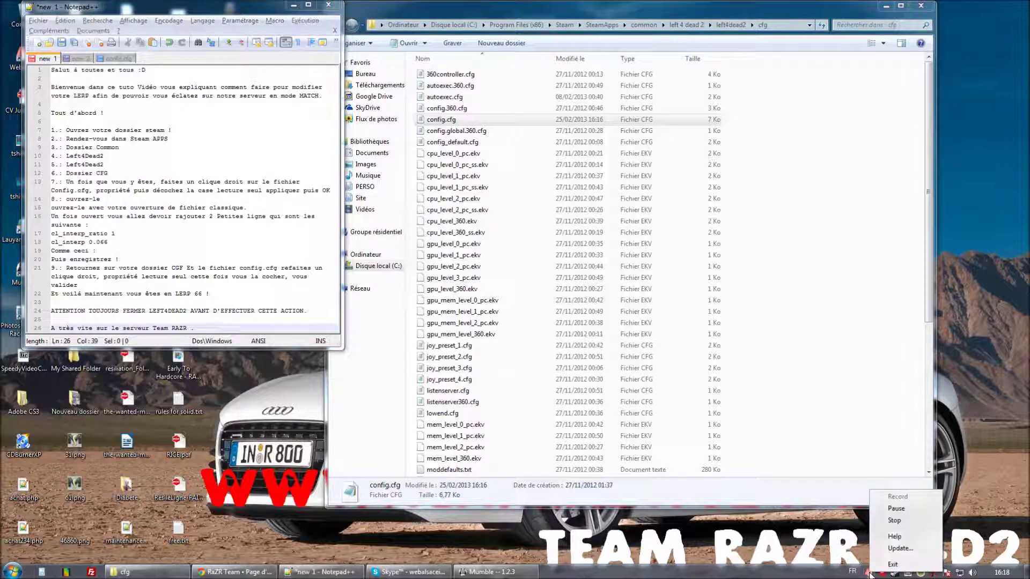